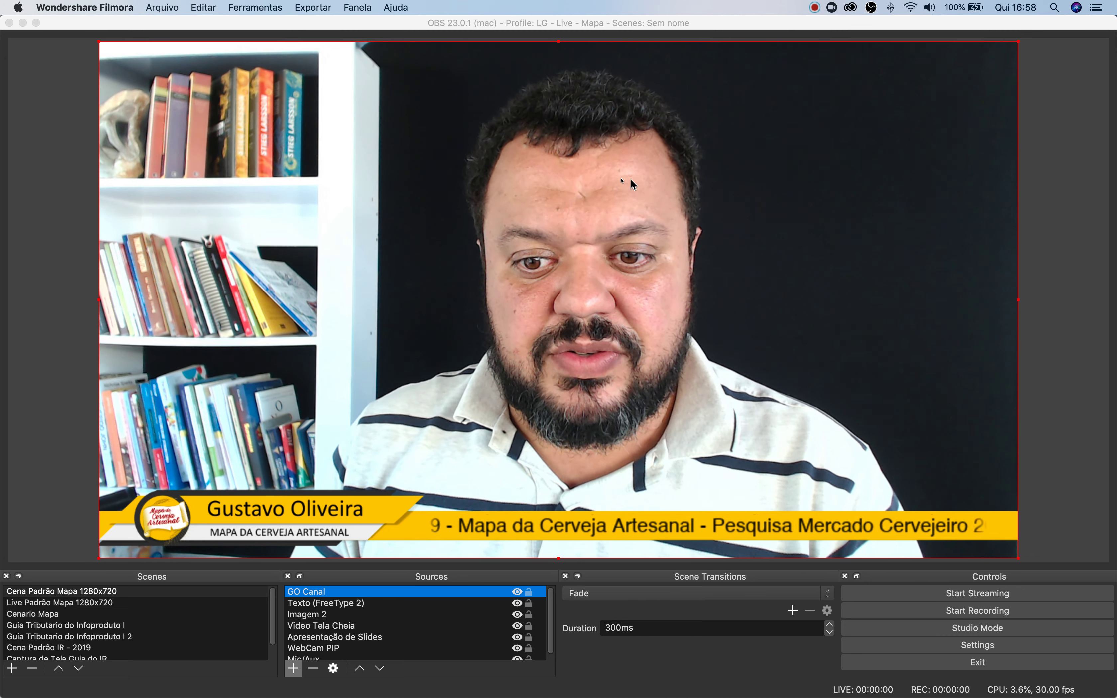
Review the base and output resolution, downscale filter and FPS in the video settings, then close the settings.
{"action": "left_click", "coordinate": [969, 649]}
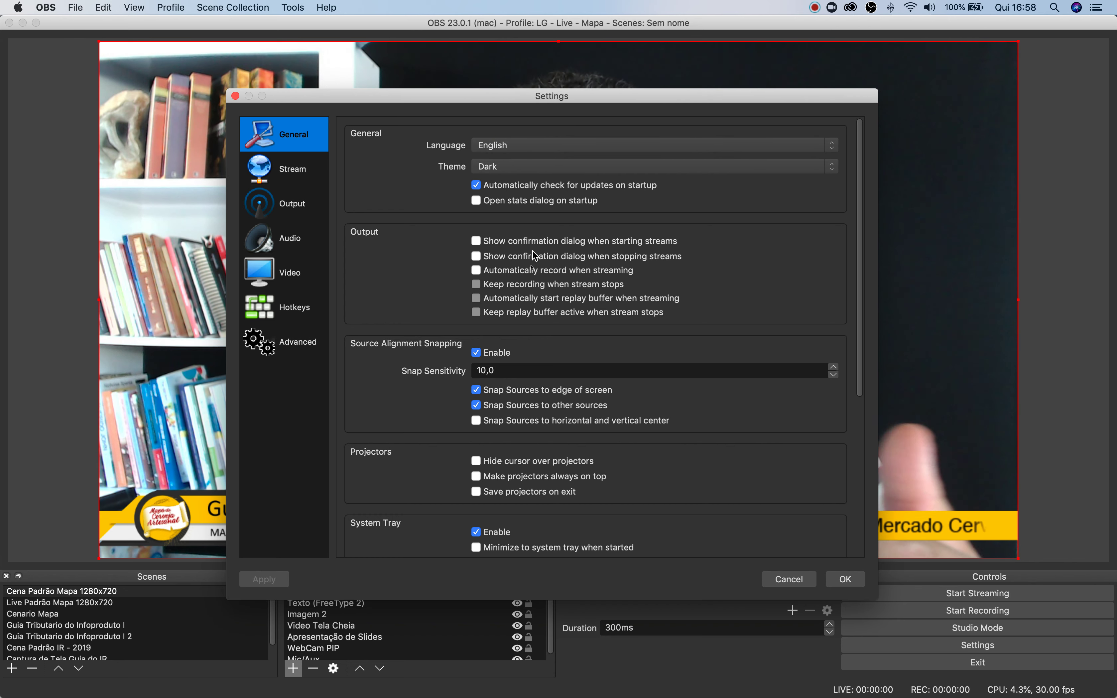
{"action": "left_click", "coordinate": [494, 512]}
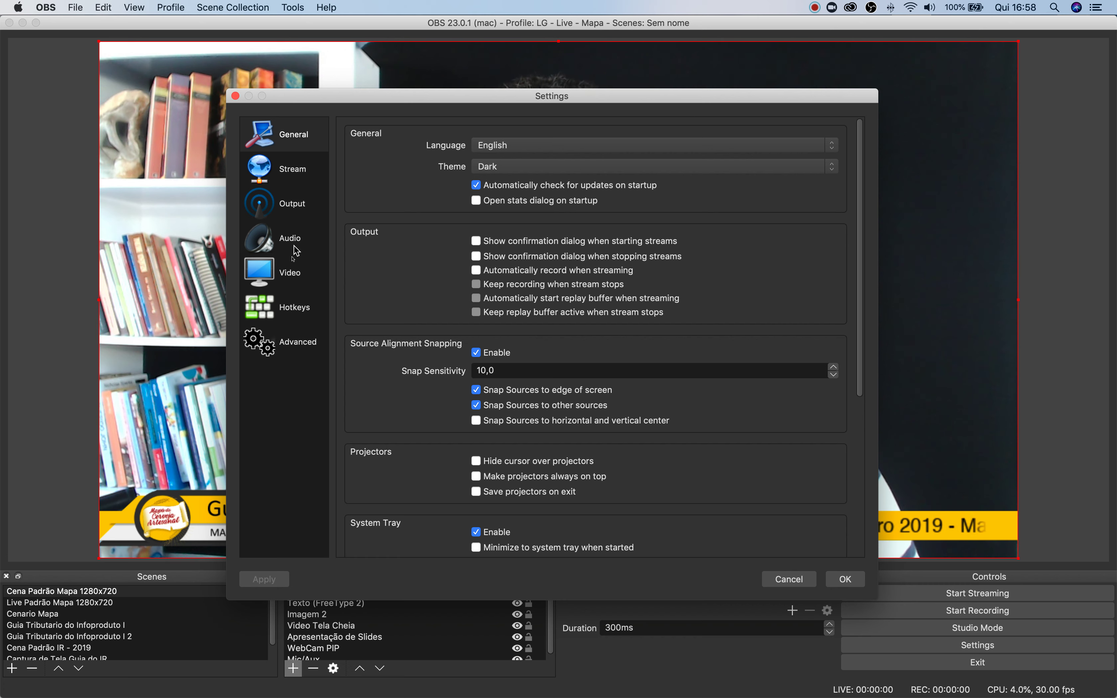
{"action": "left_click", "coordinate": [292, 279]}
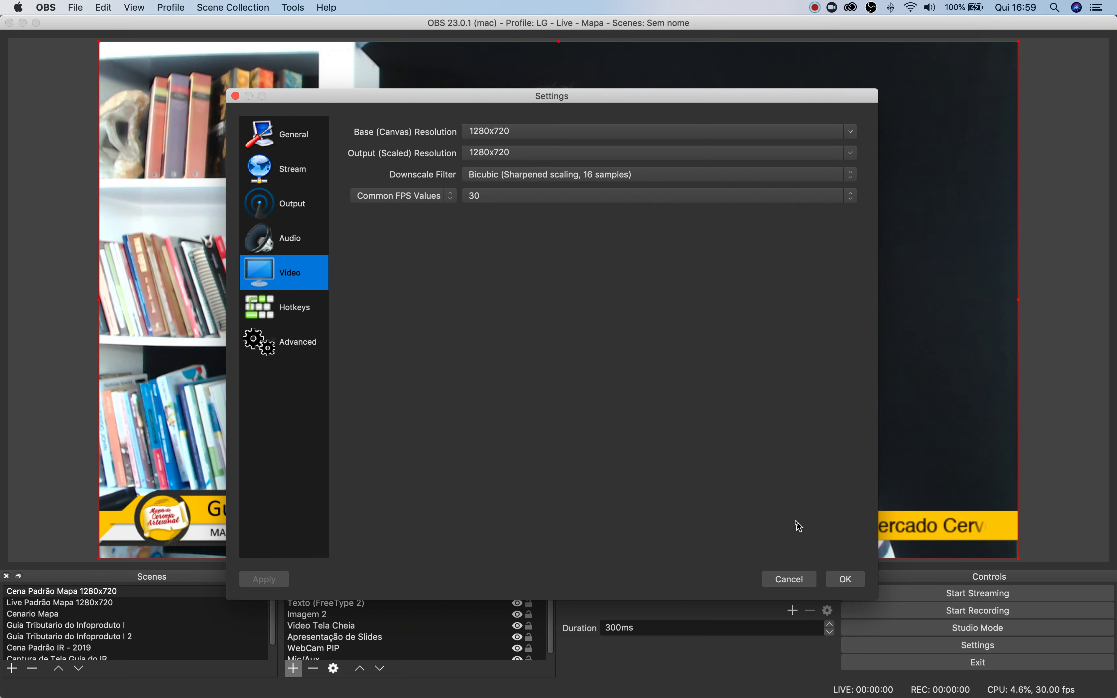
{"action": "left_click", "coordinate": [848, 579]}
Reopen the settings and examine the streaming output values, especially the video bitrate and the available audio bitrates.
{"action": "left_click", "coordinate": [943, 651]}
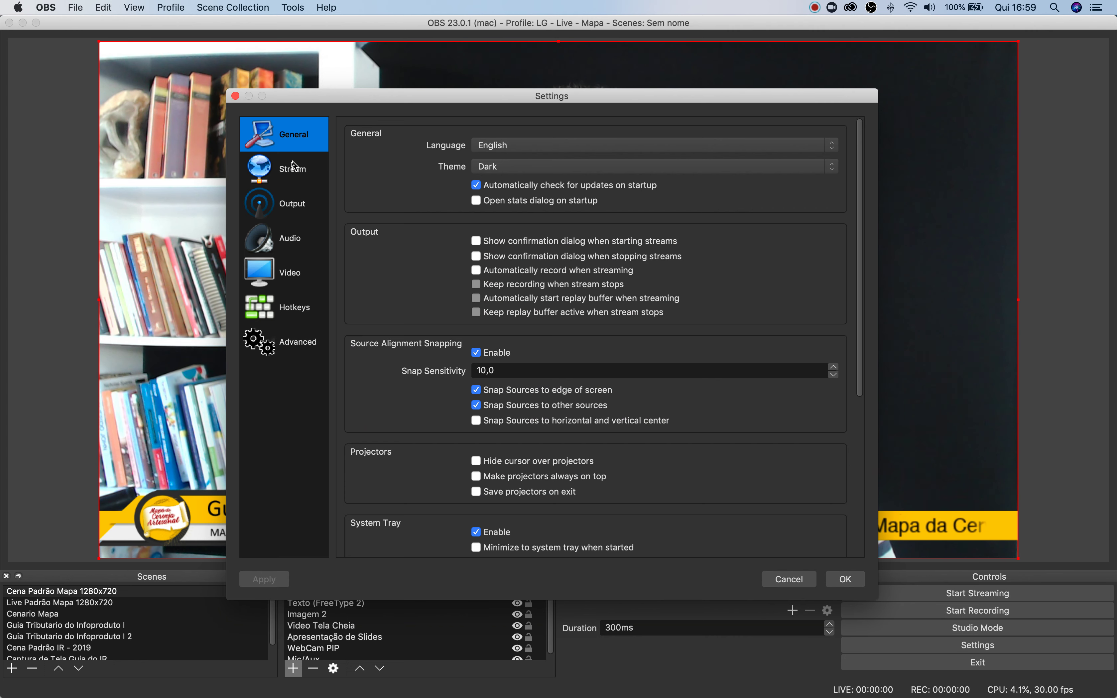
{"action": "left_click", "coordinate": [291, 179]}
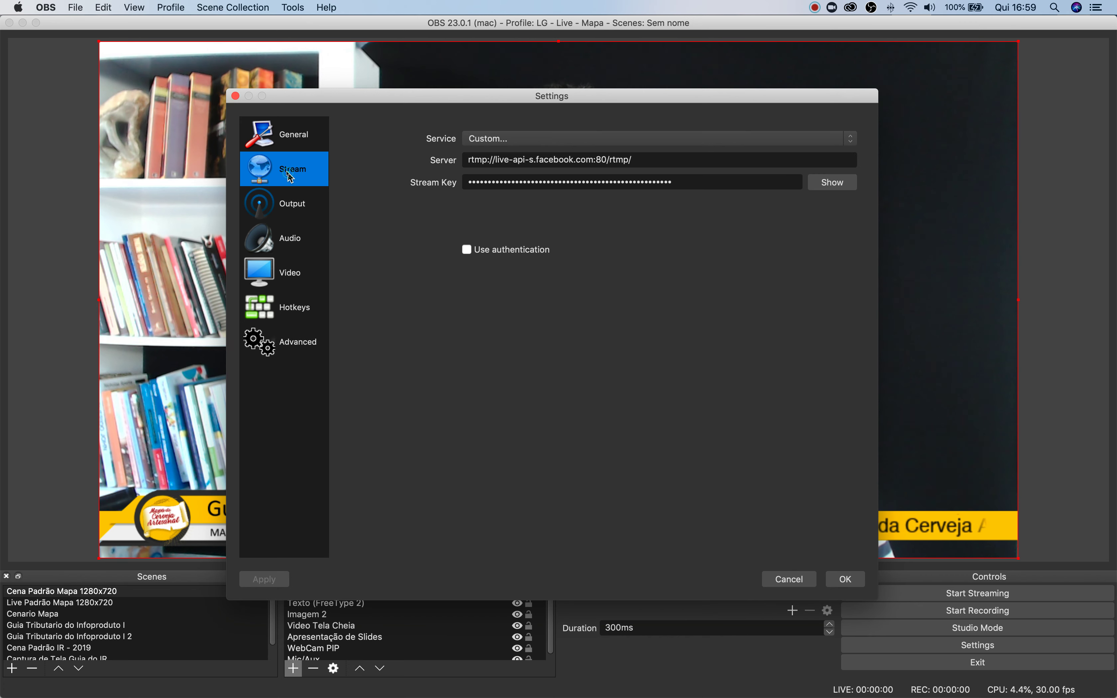
{"action": "left_click", "coordinate": [297, 284]}
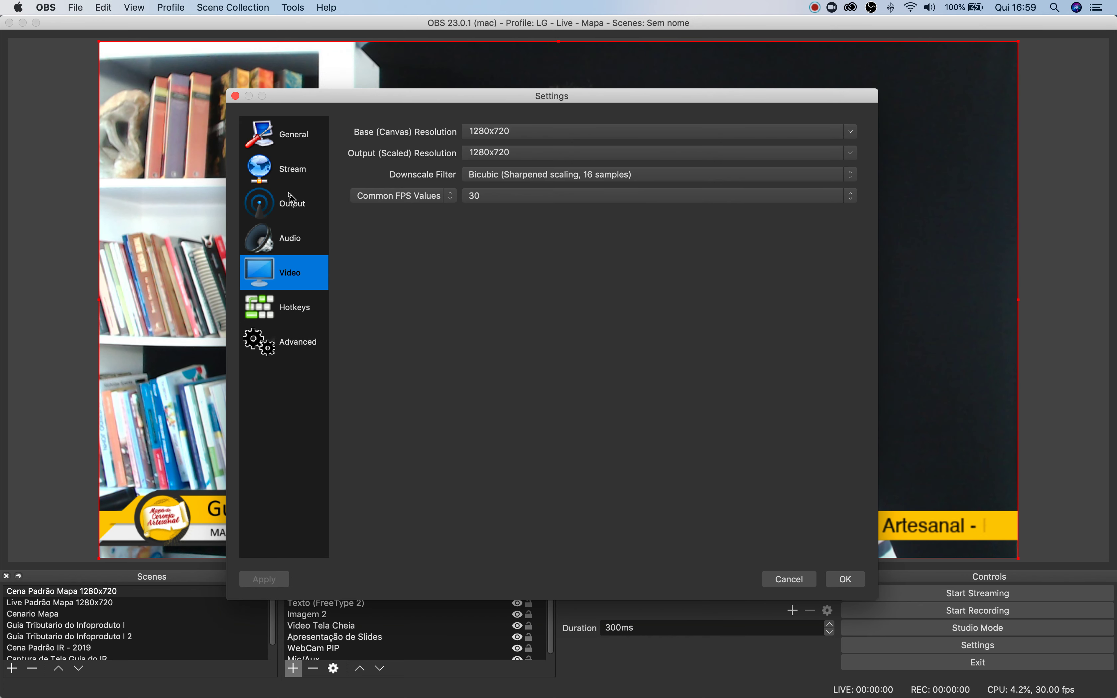
{"action": "left_click", "coordinate": [293, 209]}
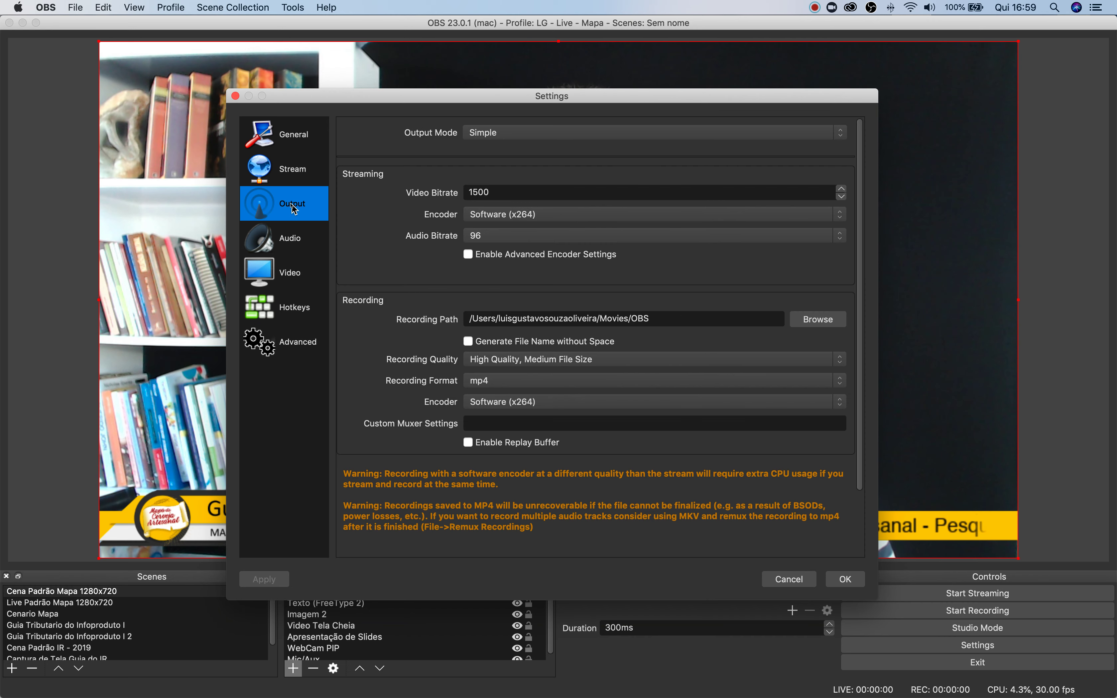
{"action": "left_click_drag", "start_coordinate": [500, 194], "coordinate": [467, 193]}
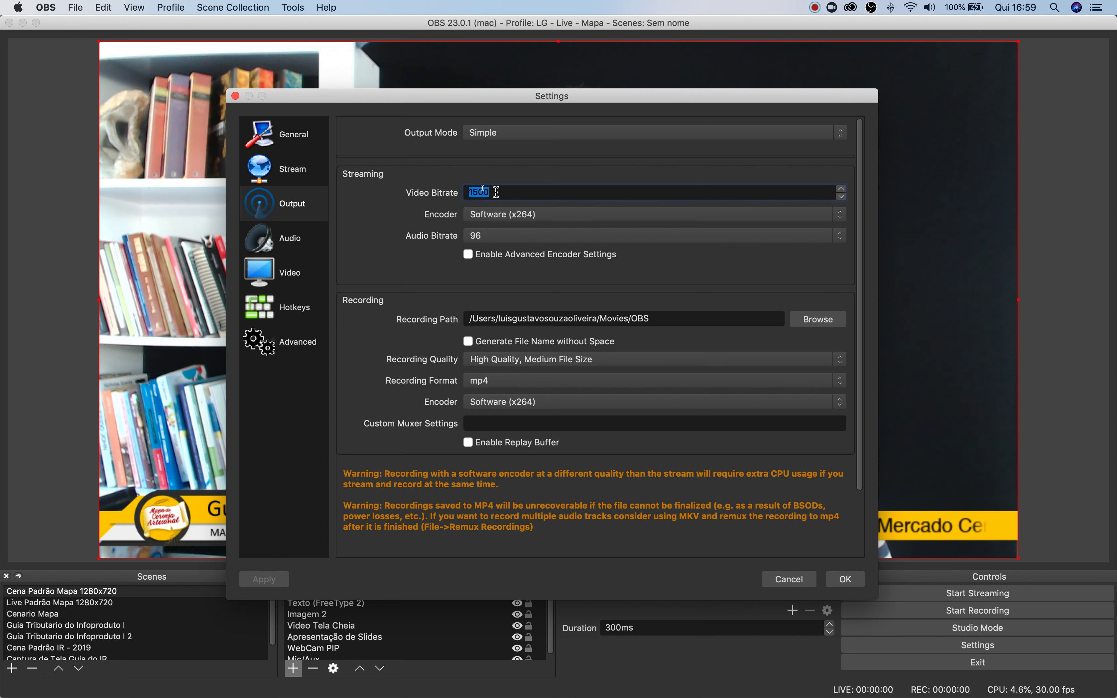
{"action": "left_click", "coordinate": [499, 239]}
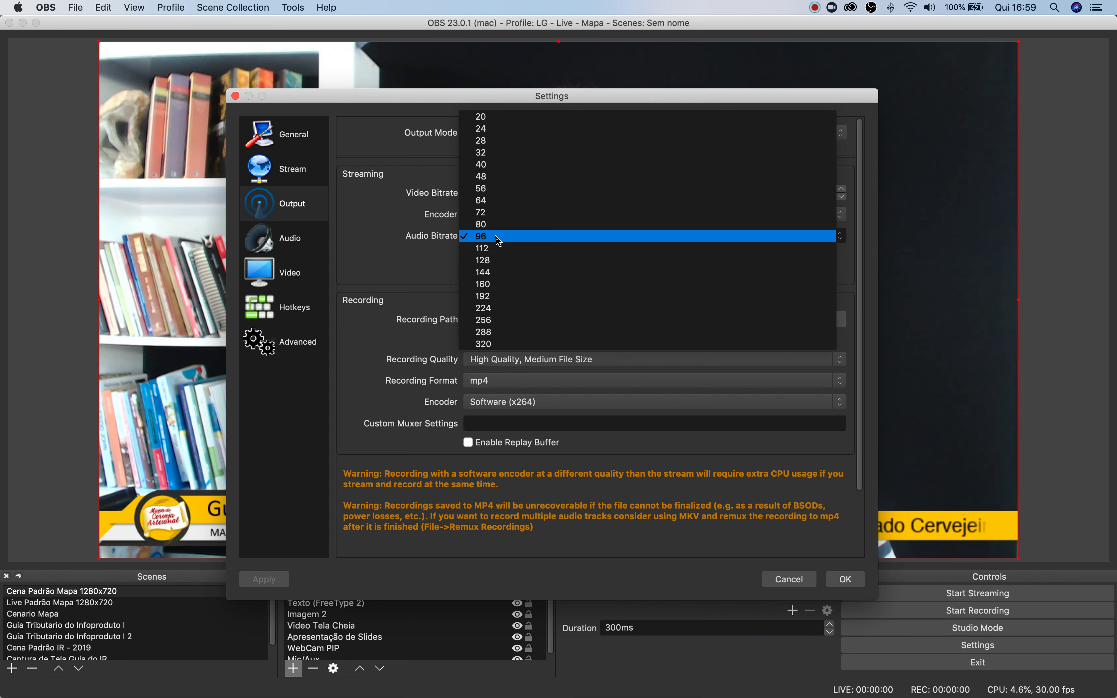
{"action": "left_click", "coordinate": [490, 241]}
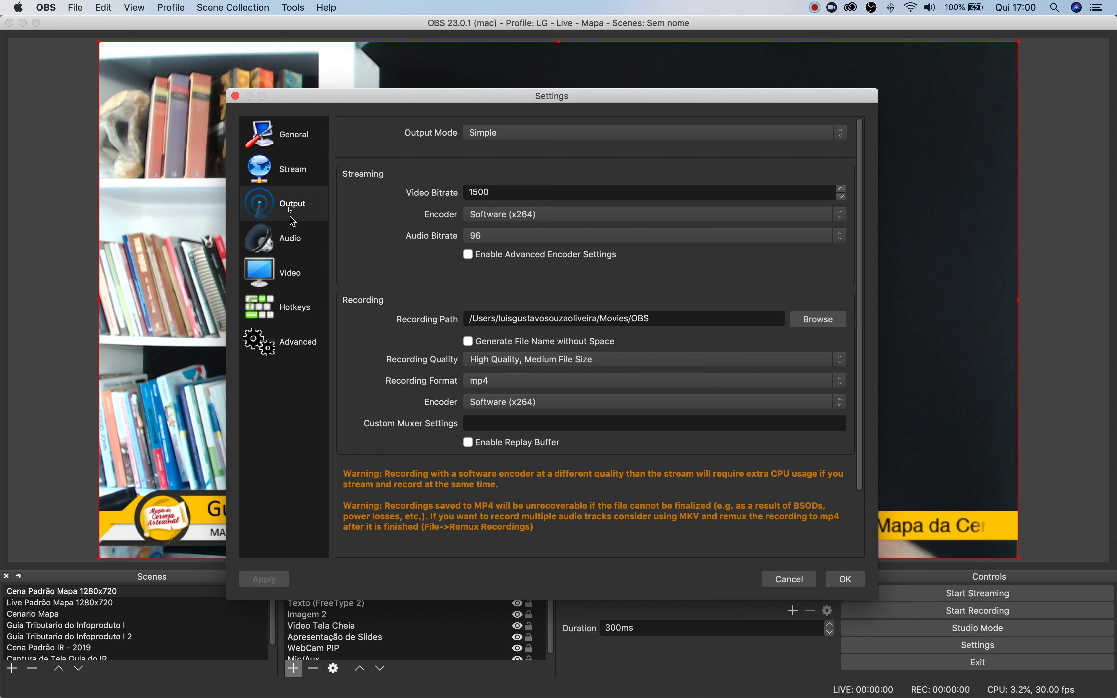
Reveal the stream key and examine it together with the custom server address in the stream settings, then close the settings.
{"action": "left_click", "coordinate": [293, 178]}
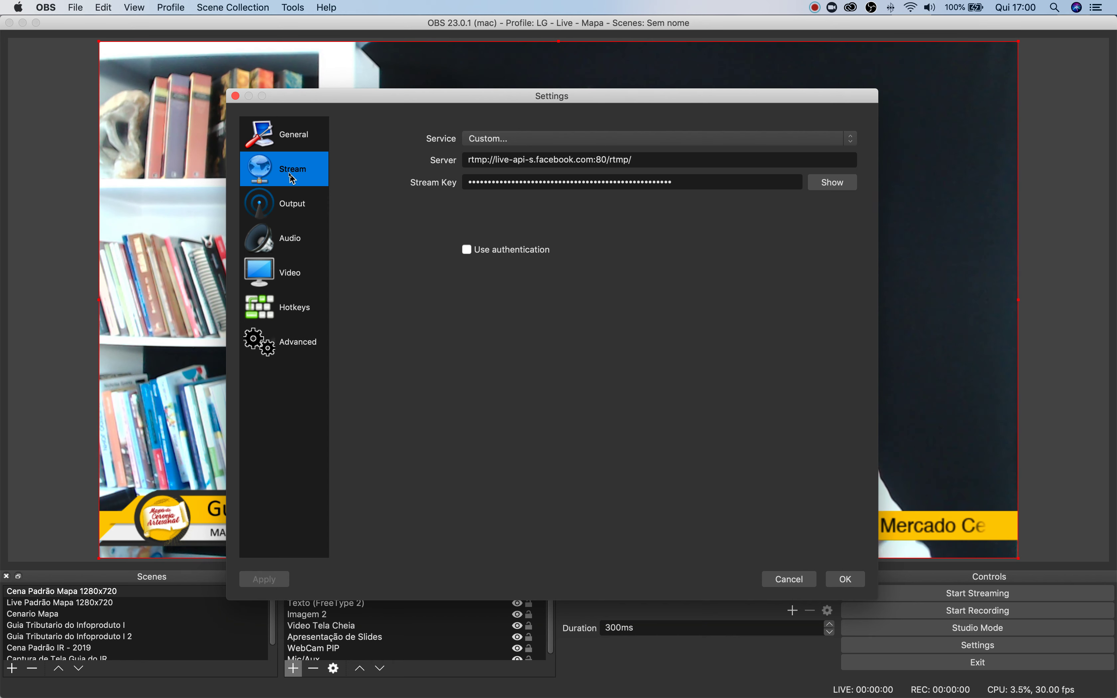
{"action": "left_click_drag", "start_coordinate": [644, 160], "coordinate": [433, 152]}
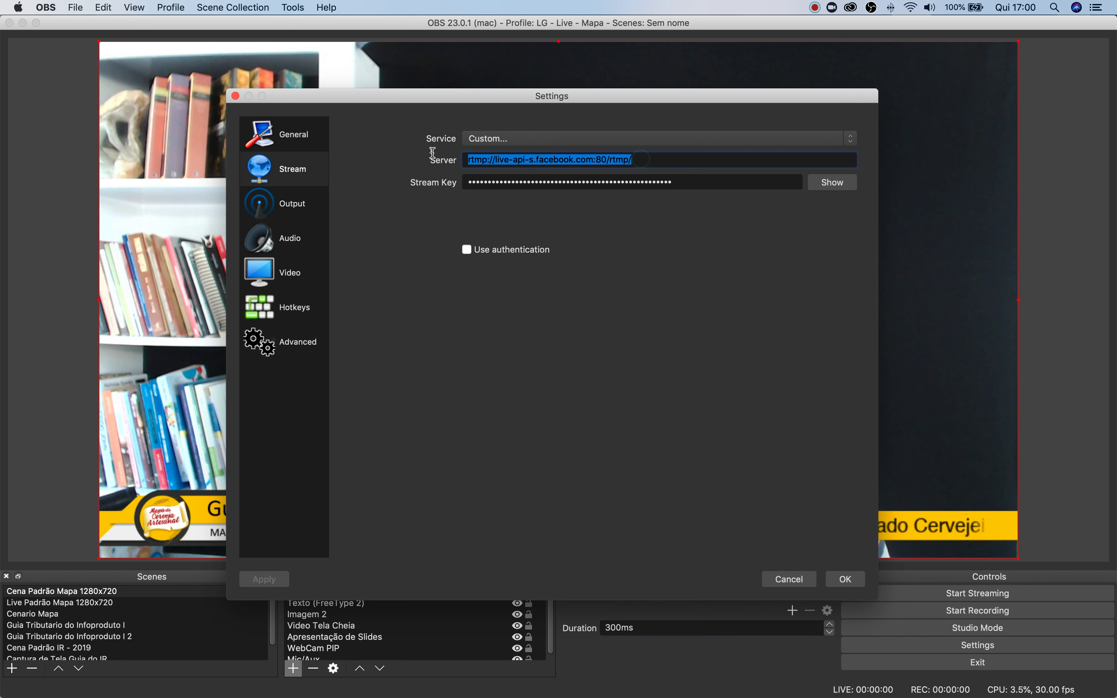
{"action": "left_click", "coordinate": [692, 182]}
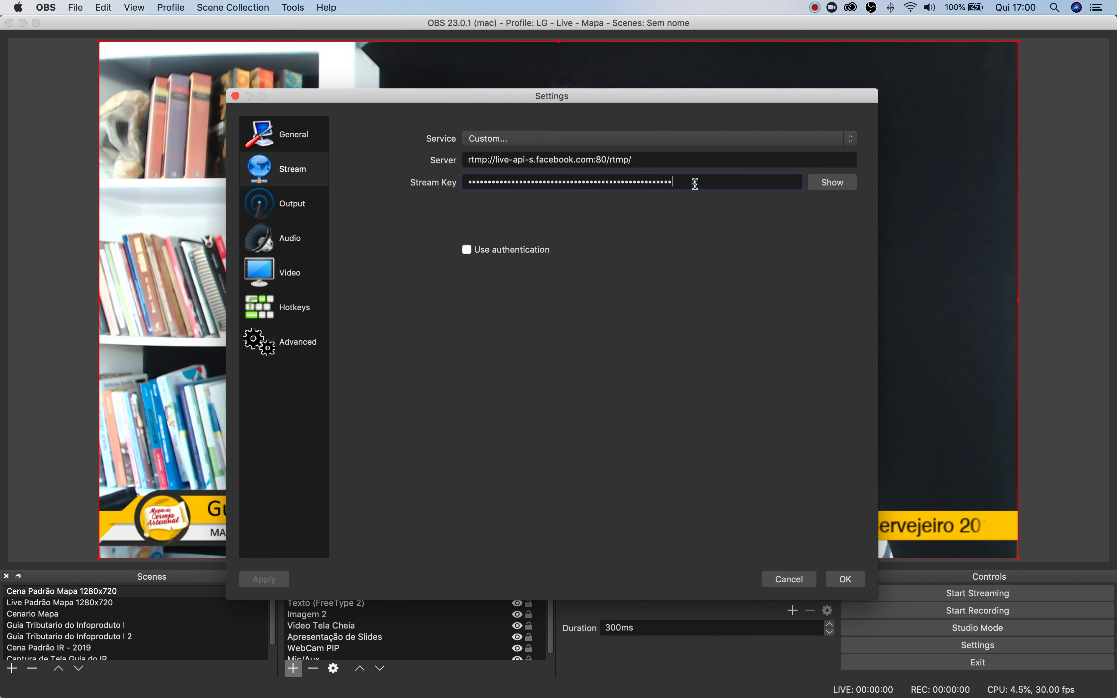
{"action": "left_click", "coordinate": [832, 182]}
{"action": "left_click_drag", "start_coordinate": [749, 185], "coordinate": [414, 170]}
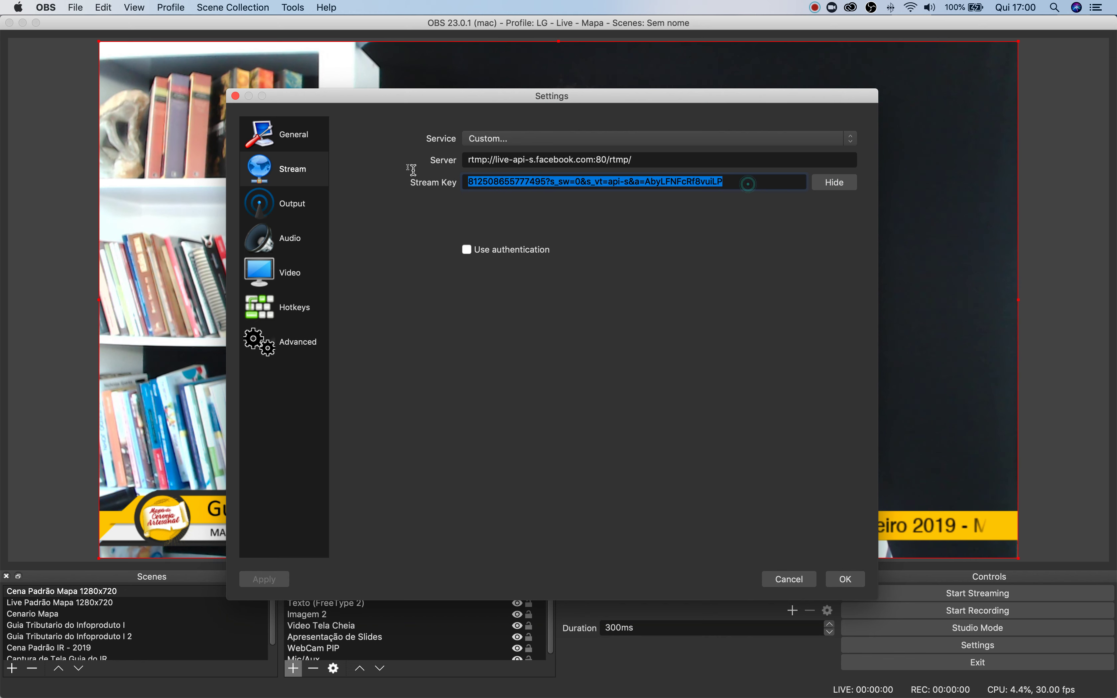
{"action": "left_click_drag", "start_coordinate": [749, 183], "coordinate": [480, 178]}
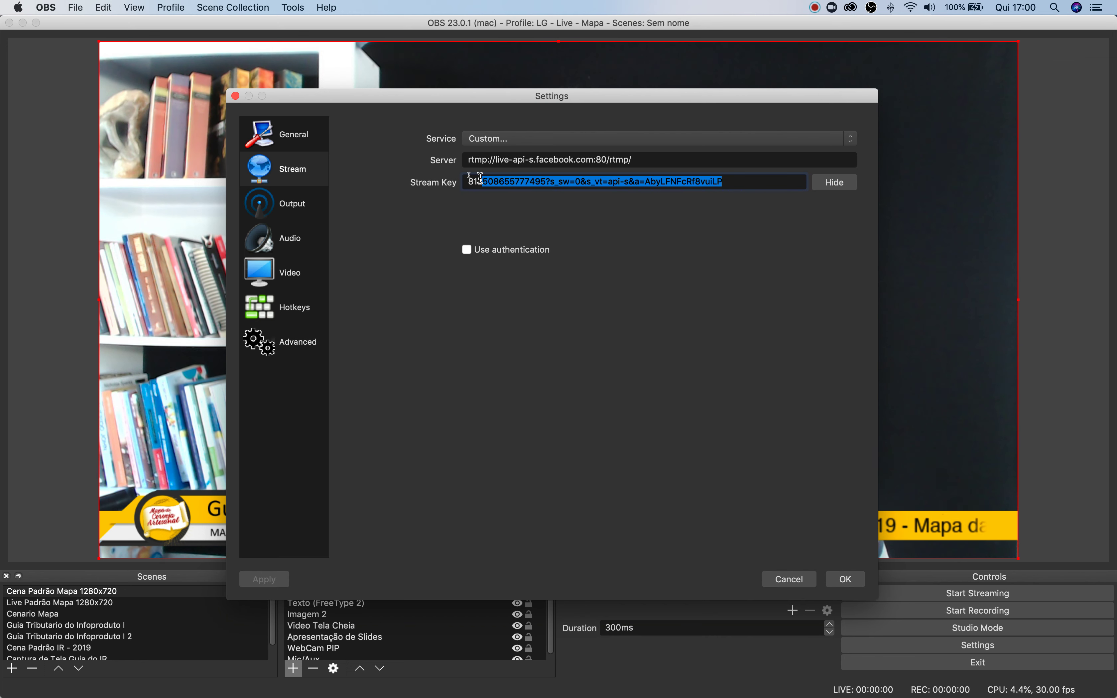
{"action": "left_click", "coordinate": [738, 185]}
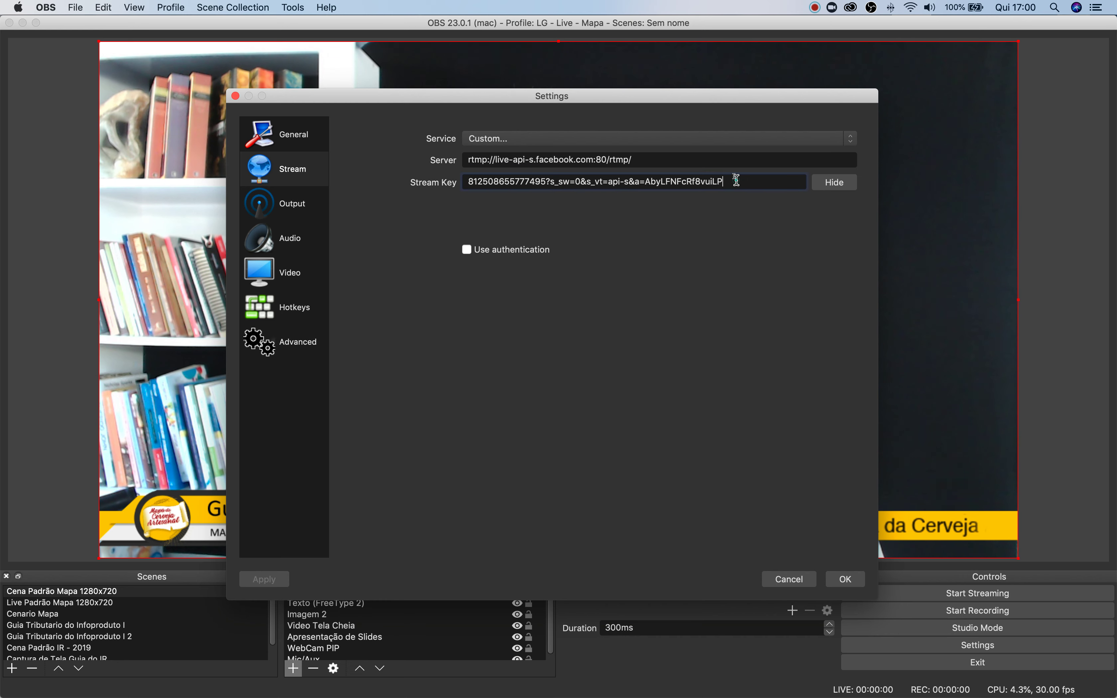
{"action": "left_click", "coordinate": [749, 181]}
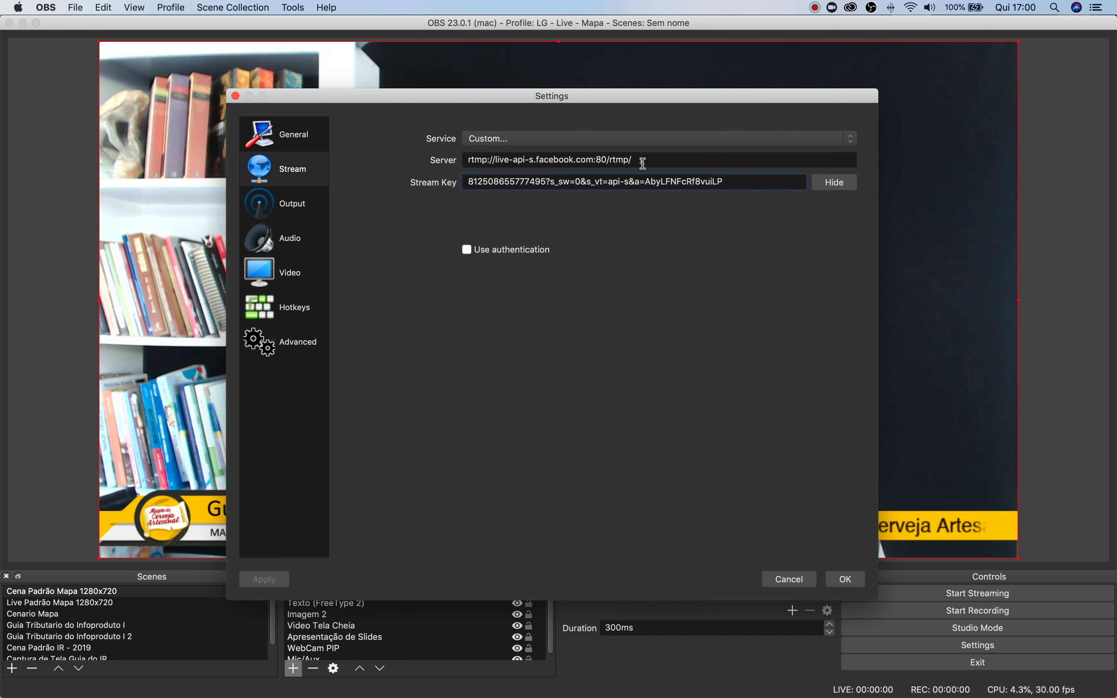
{"action": "left_click_drag", "start_coordinate": [642, 160], "coordinate": [463, 162]}
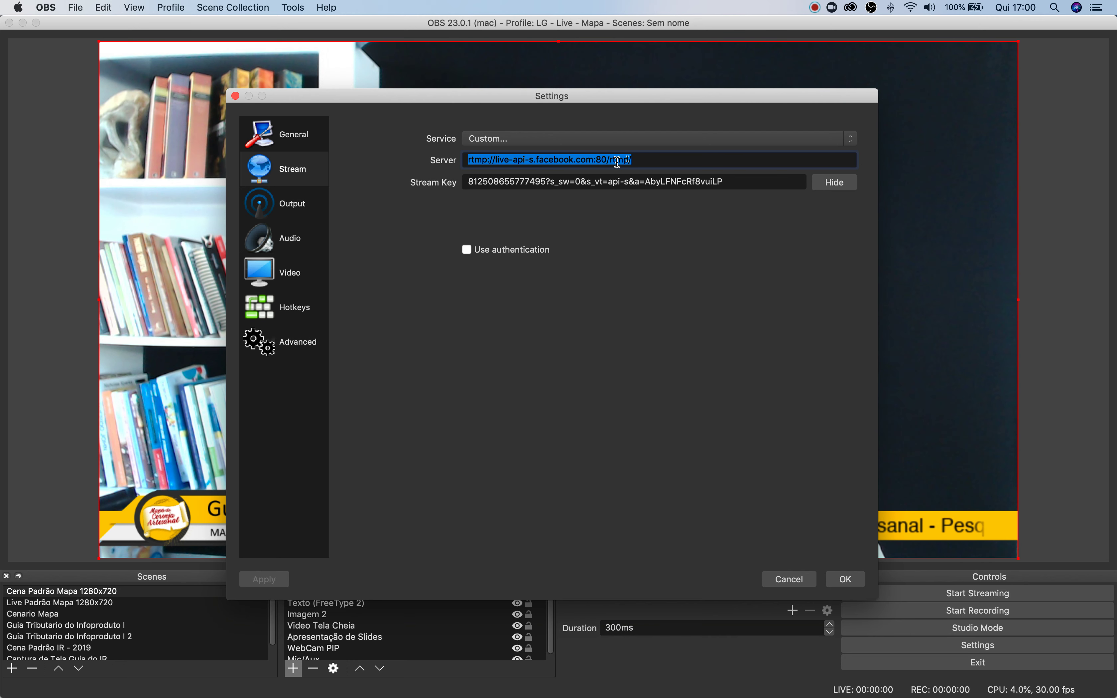
{"action": "left_click_drag", "start_coordinate": [641, 160], "coordinate": [455, 162]}
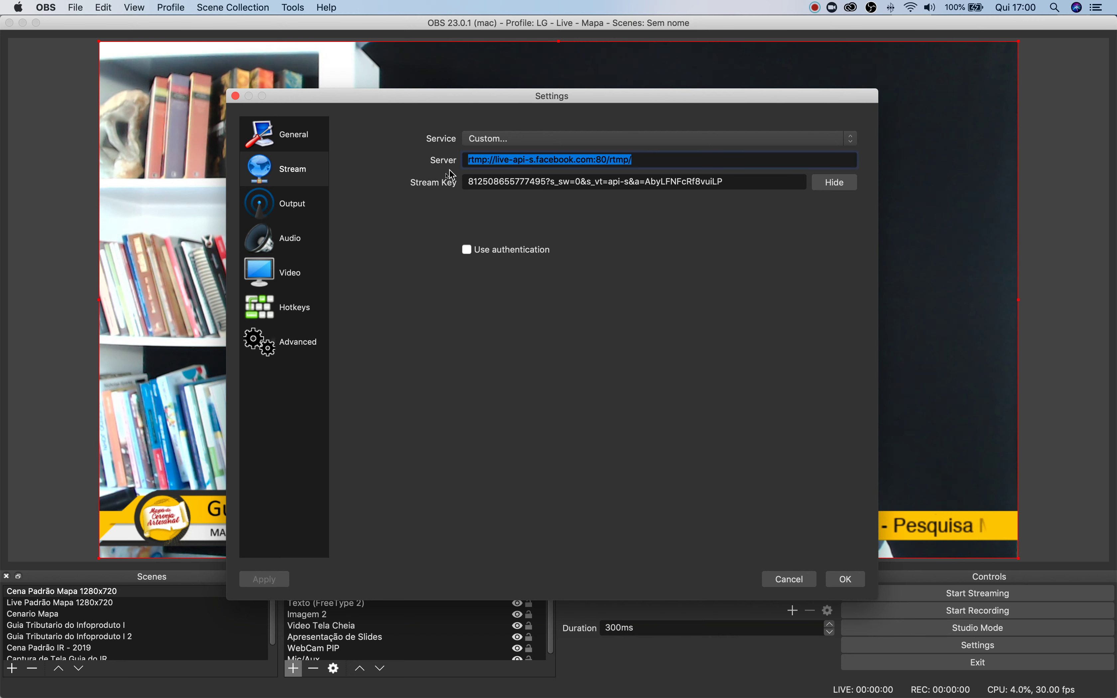
{"action": "left_click", "coordinate": [748, 180]}
{"action": "left_click_drag", "start_coordinate": [748, 180], "coordinate": [461, 183]}
{"action": "left_click", "coordinate": [743, 180]}
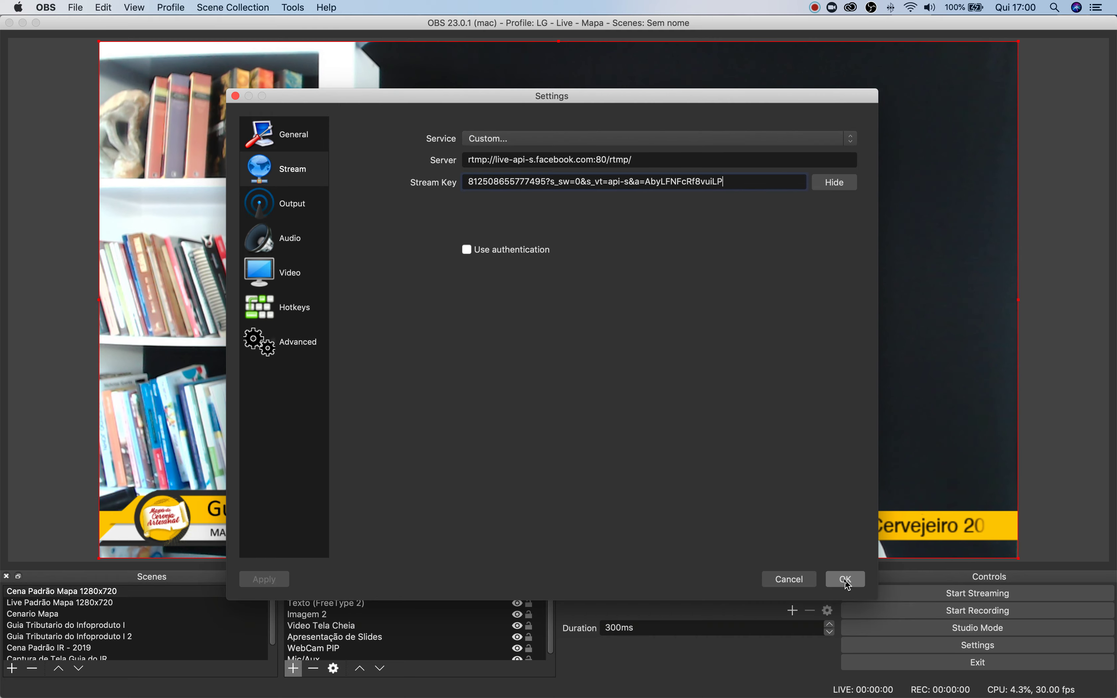
{"action": "left_click", "coordinate": [847, 579]}
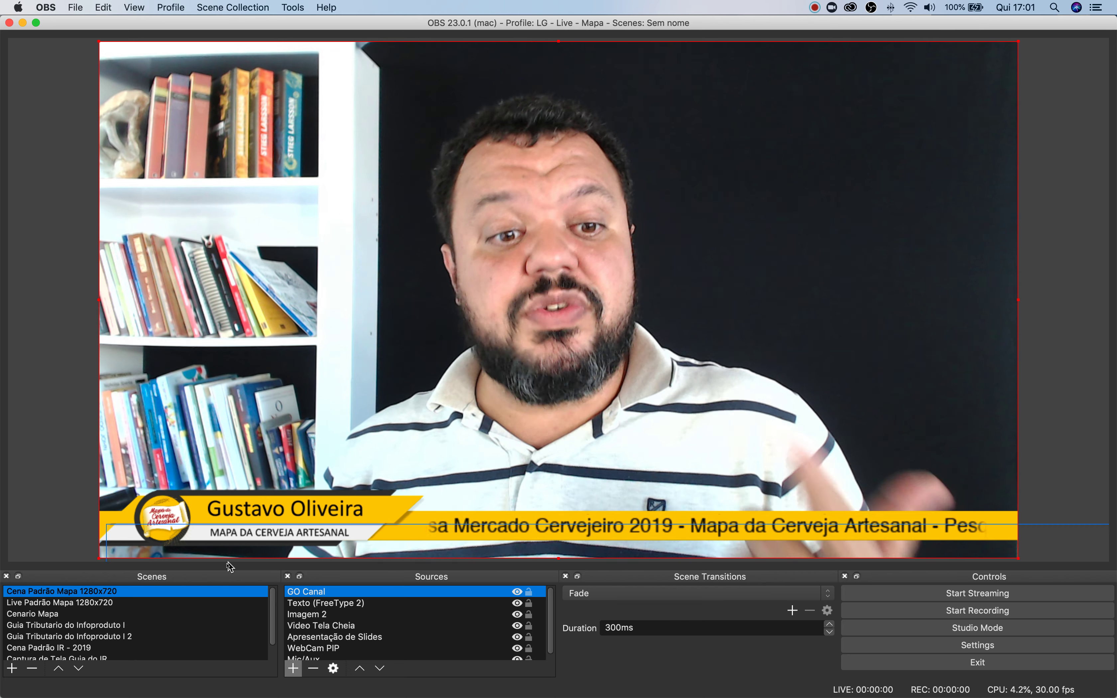
Add a new Video Capture Device source to the Cena Nova scene.
{"action": "scroll", "coordinate": [208, 619], "scroll_direction": "down", "scroll_amount": 1}
{"action": "left_click", "coordinate": [194, 654]}
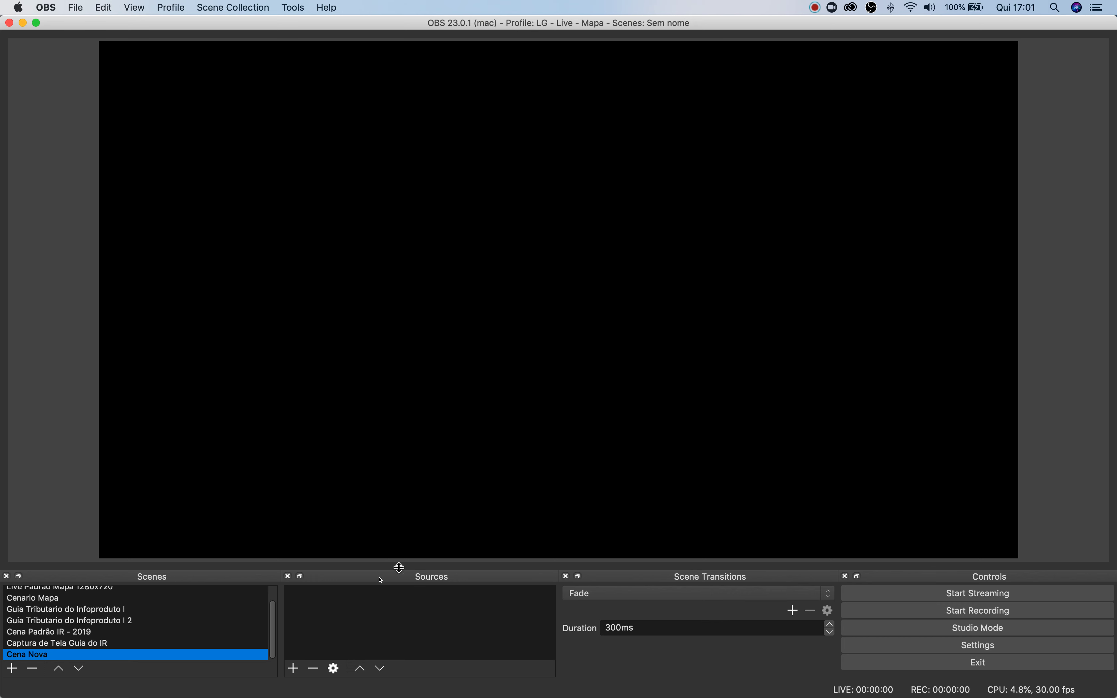
{"action": "left_click", "coordinate": [294, 670]}
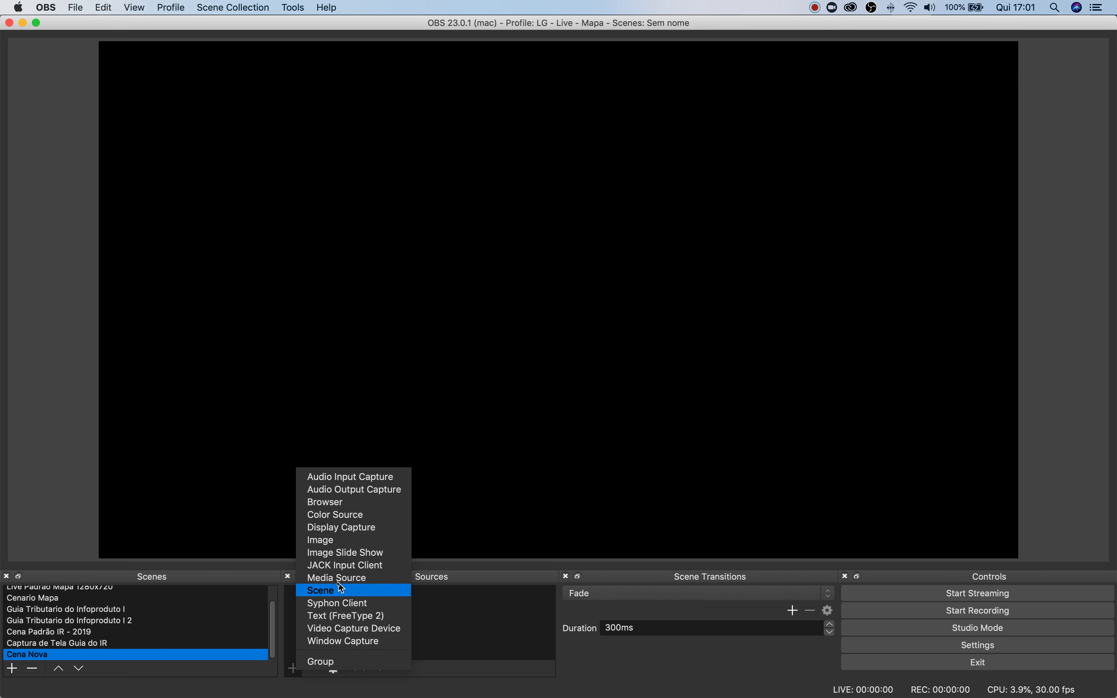
{"action": "left_click", "coordinate": [353, 629]}
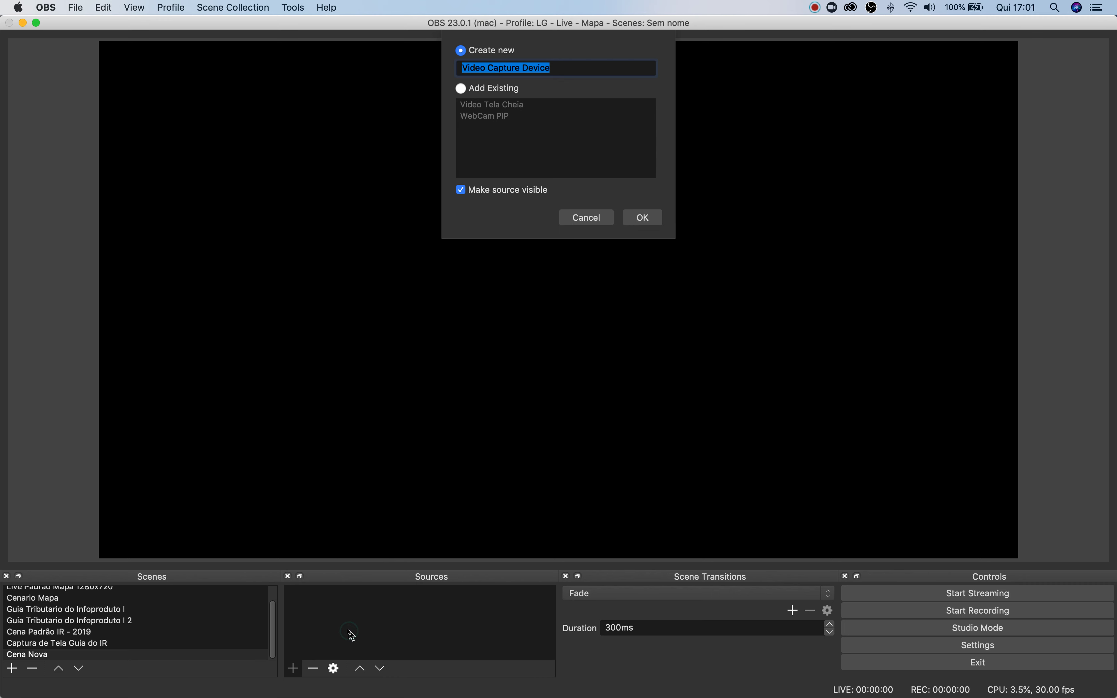
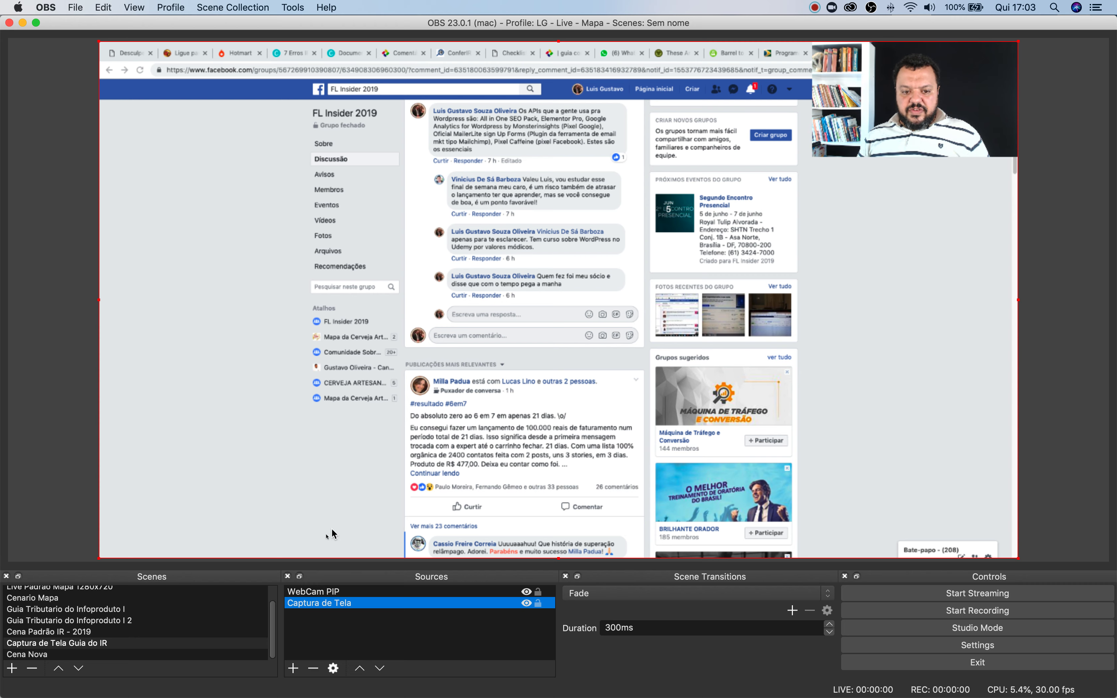
Reposition the WebCam PIP source in the upper-right corner of the Captura de Tela Guia do IR canvas.
{"action": "left_click", "coordinate": [873, 97]}
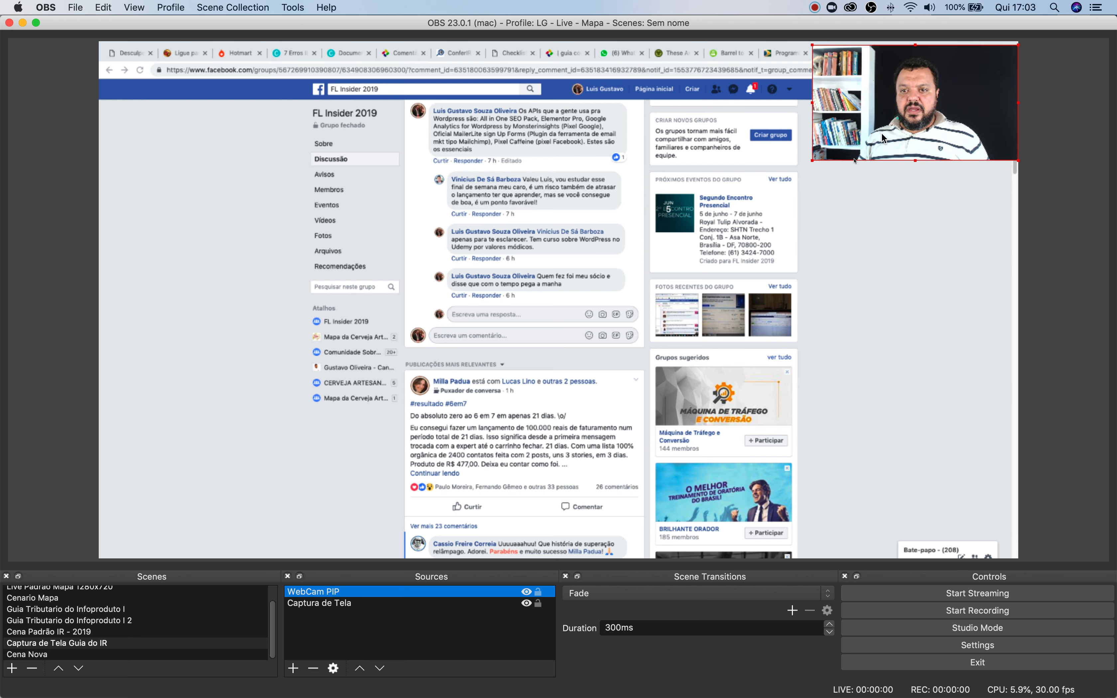
{"action": "left_click_drag", "start_coordinate": [867, 161], "coordinate": [899, 124]}
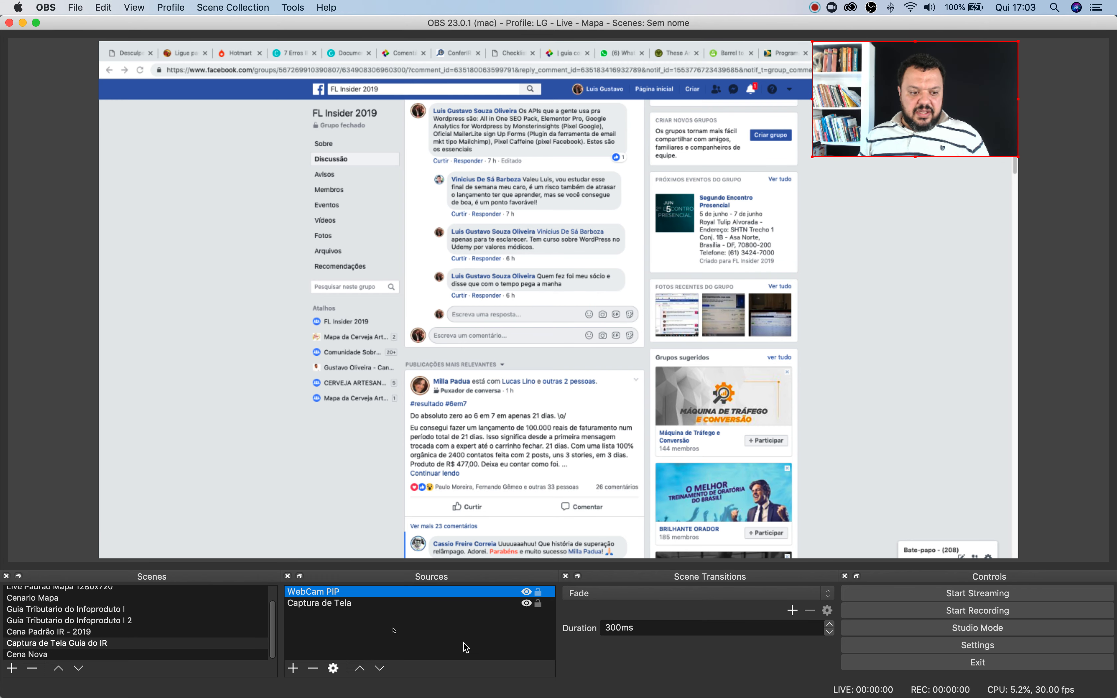
Add the existing WebCam PIP video capture source to the Cena Nova scene.
{"action": "left_click", "coordinate": [46, 654]}
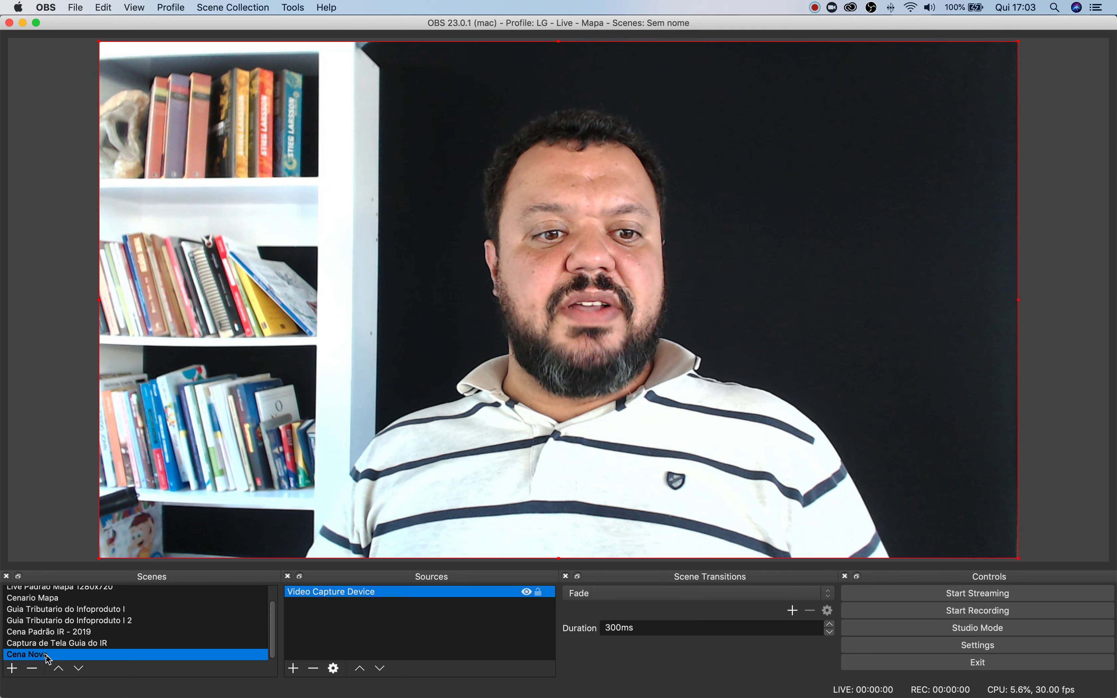
{"action": "left_click", "coordinate": [293, 669]}
{"action": "left_click", "coordinate": [352, 627]}
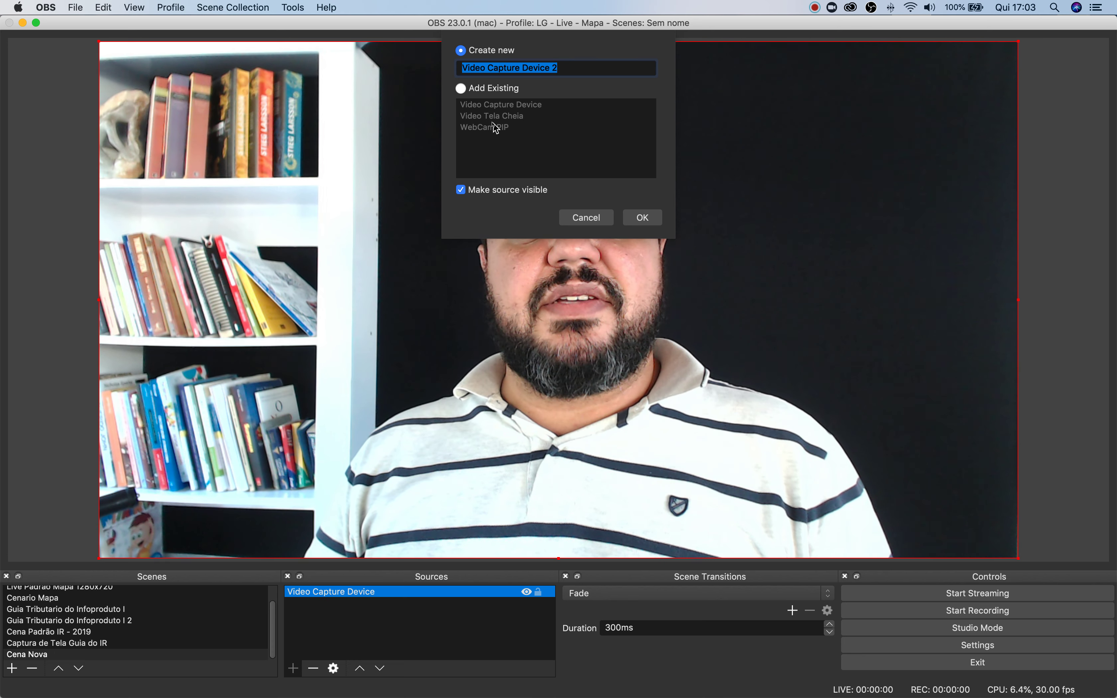
{"action": "left_click", "coordinate": [461, 88]}
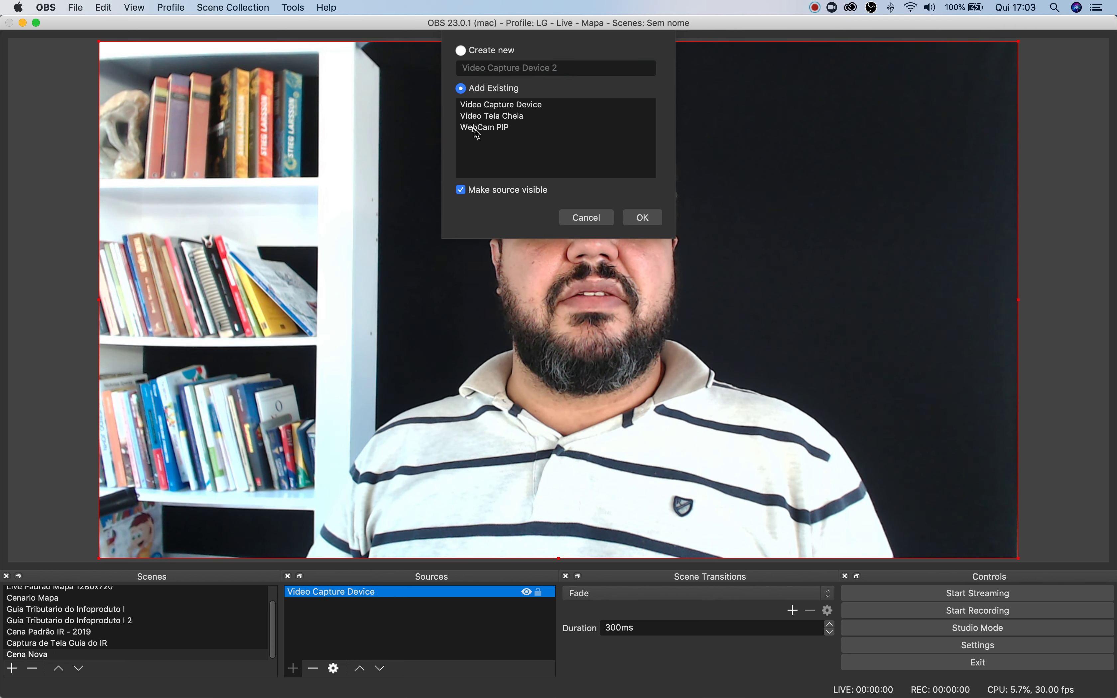
{"action": "left_click", "coordinate": [475, 128]}
{"action": "left_click", "coordinate": [642, 218]}
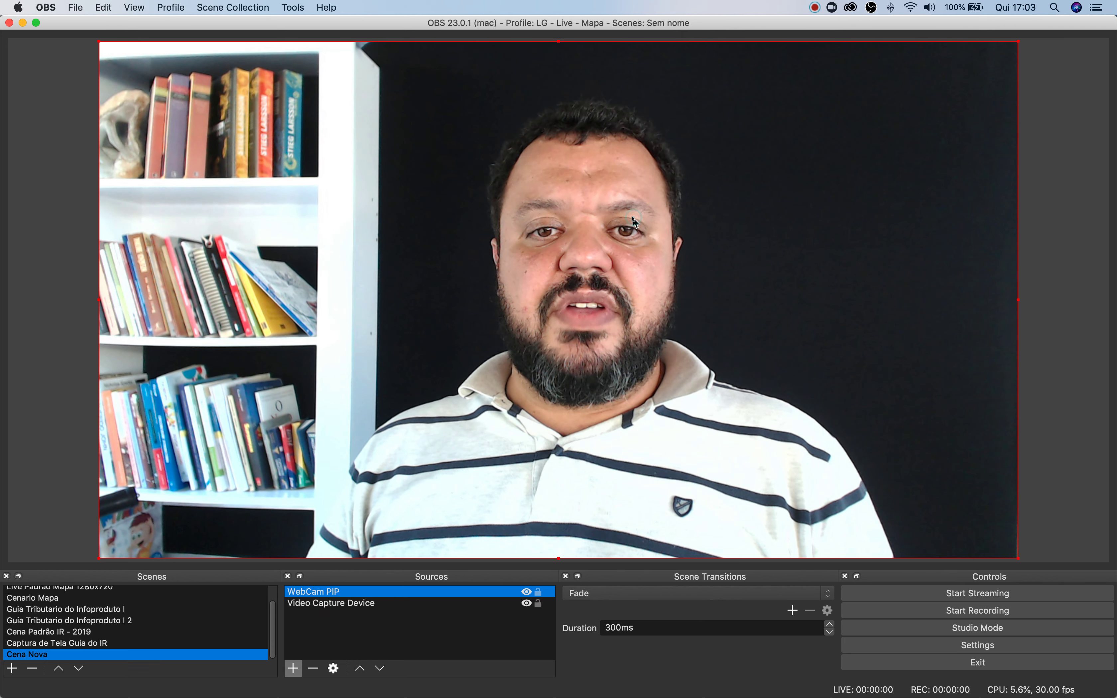
Check the capture devices offered in the WebCam PIP source properties and accept HD Pro Webcam C920 #2 as the device.
{"action": "left_click", "coordinate": [346, 593]}
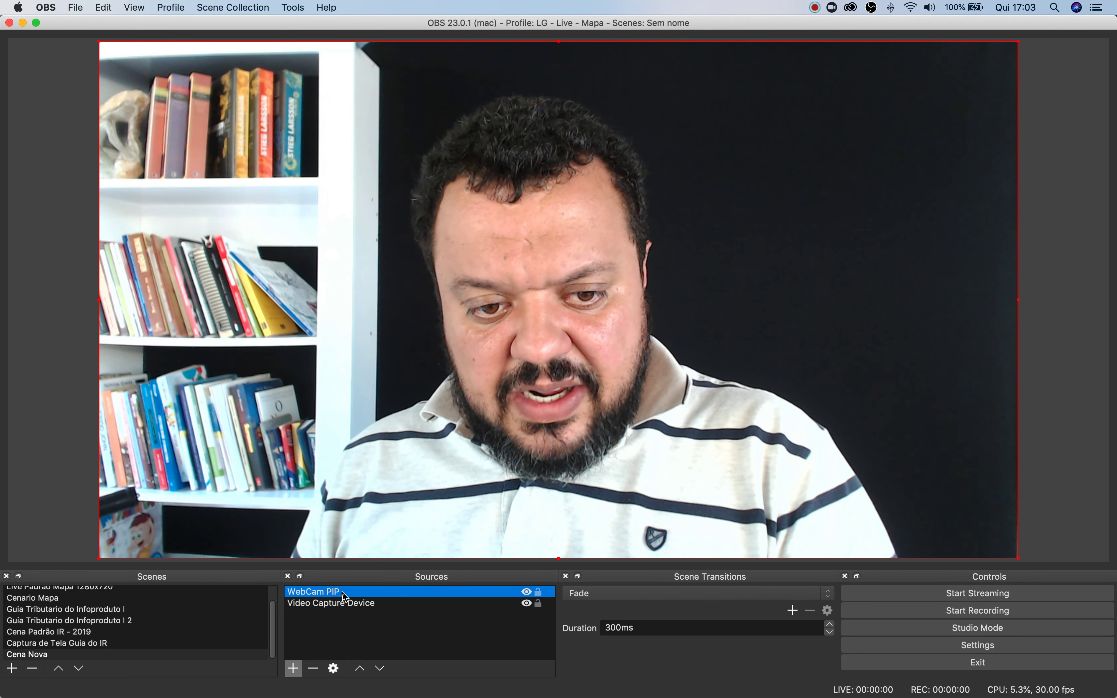
{"action": "right_click", "coordinate": [345, 596]}
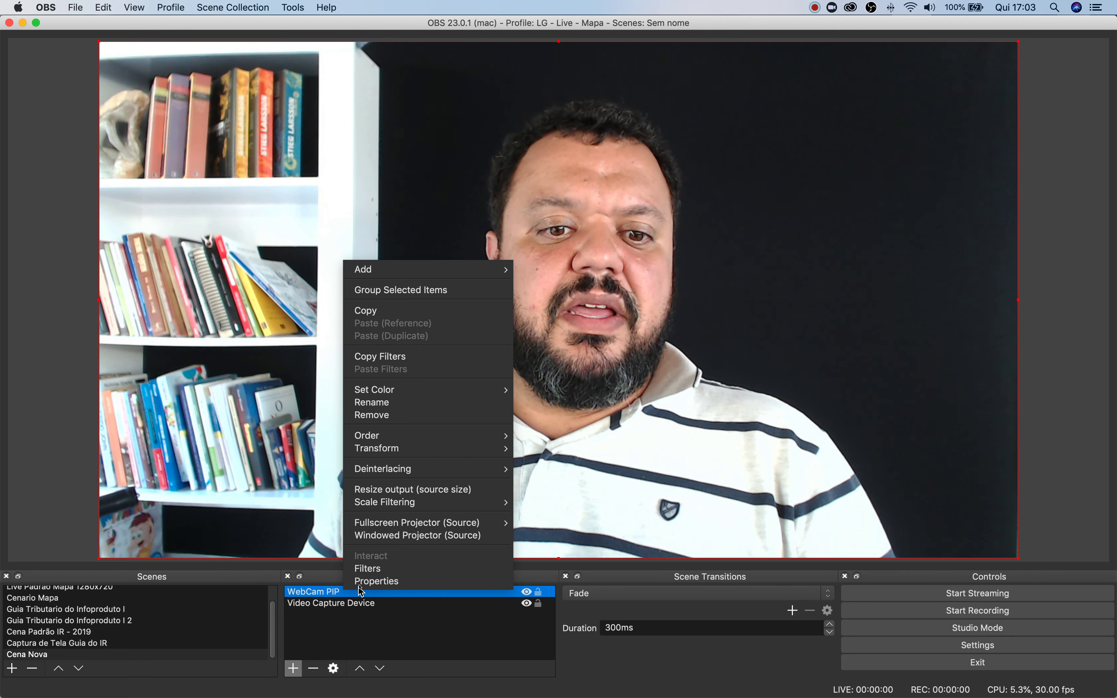
{"action": "left_click", "coordinate": [367, 582]}
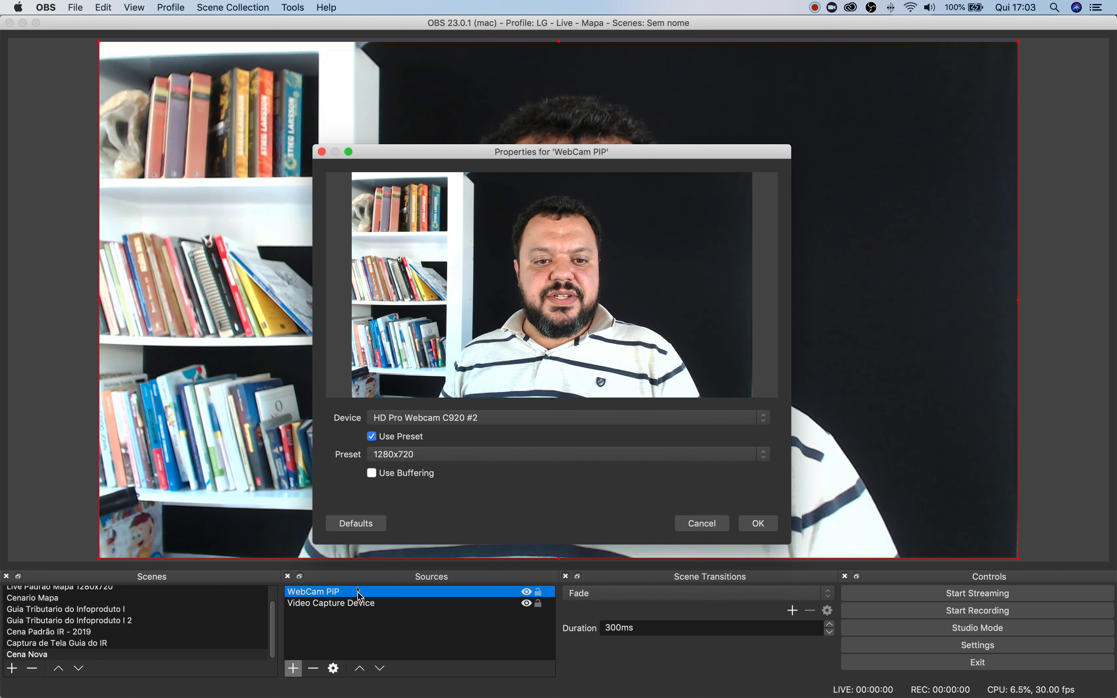
{"action": "left_click", "coordinate": [452, 422]}
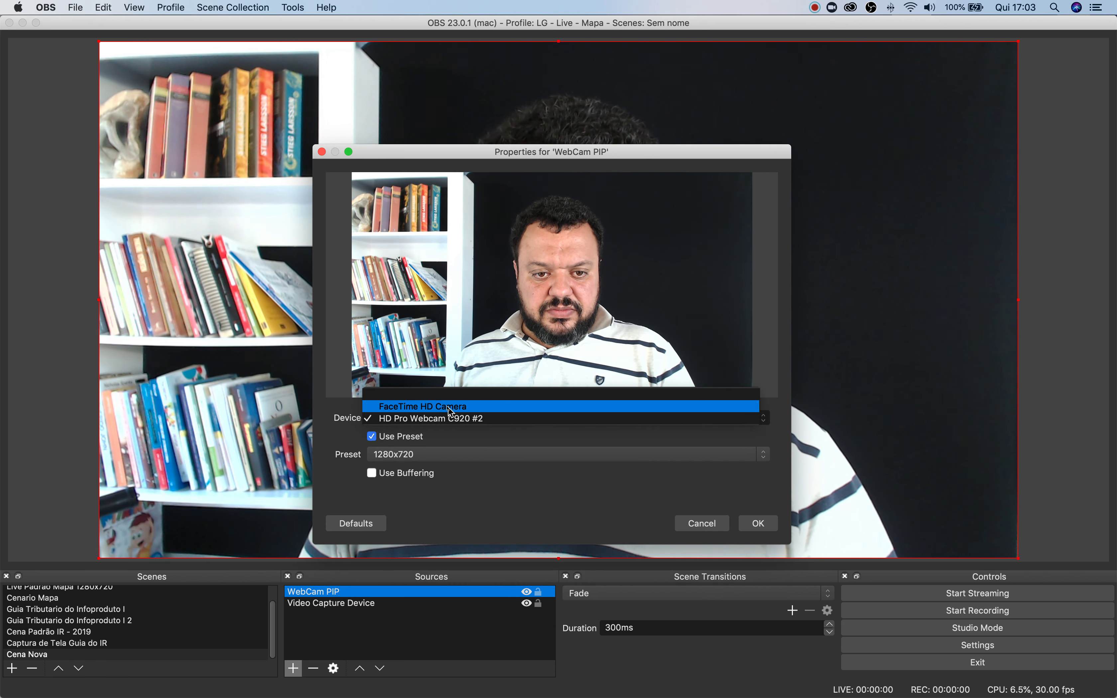
{"action": "left_click", "coordinate": [452, 406]}
{"action": "left_click", "coordinate": [452, 423]}
{"action": "left_click", "coordinate": [448, 430]}
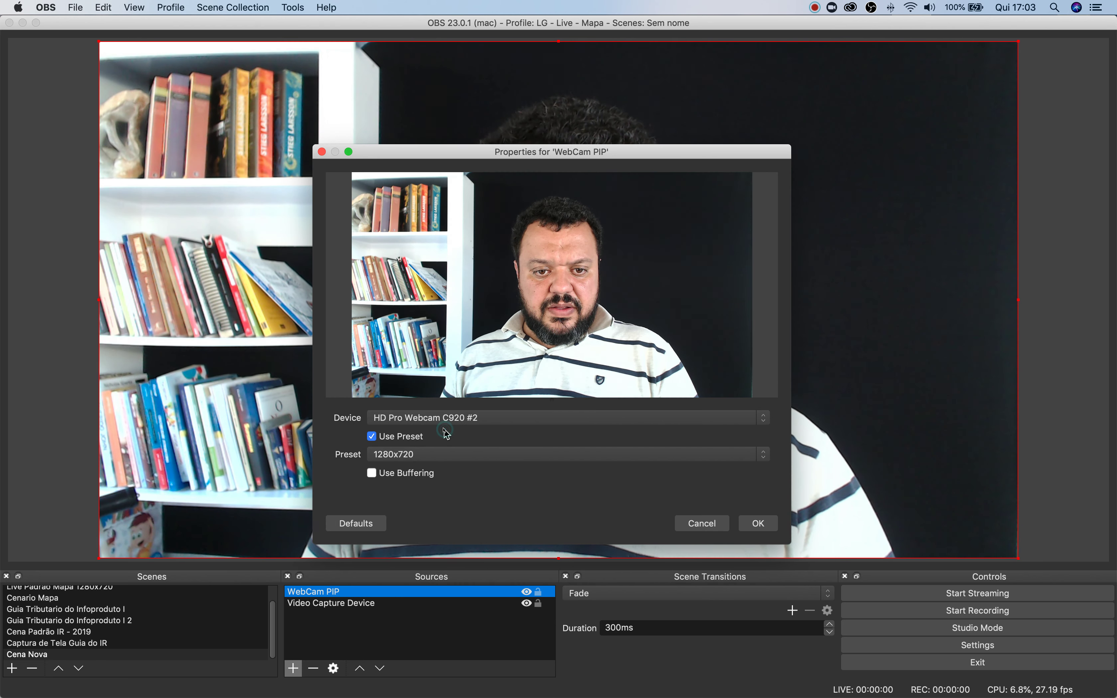
{"action": "left_click", "coordinate": [759, 524]}
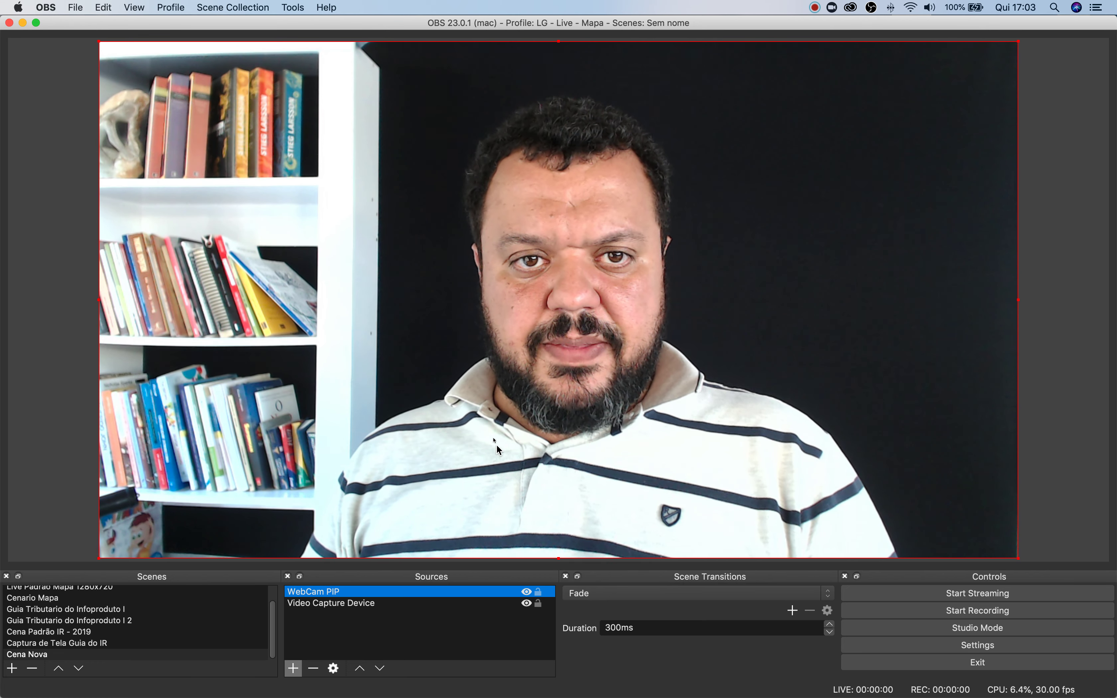
Shrink the WebCam PIP source to a small picture-in-picture in the upper-right corner of the Cena Nova canvas.
{"action": "left_click_drag", "start_coordinate": [100, 558], "coordinate": [844, 159]}
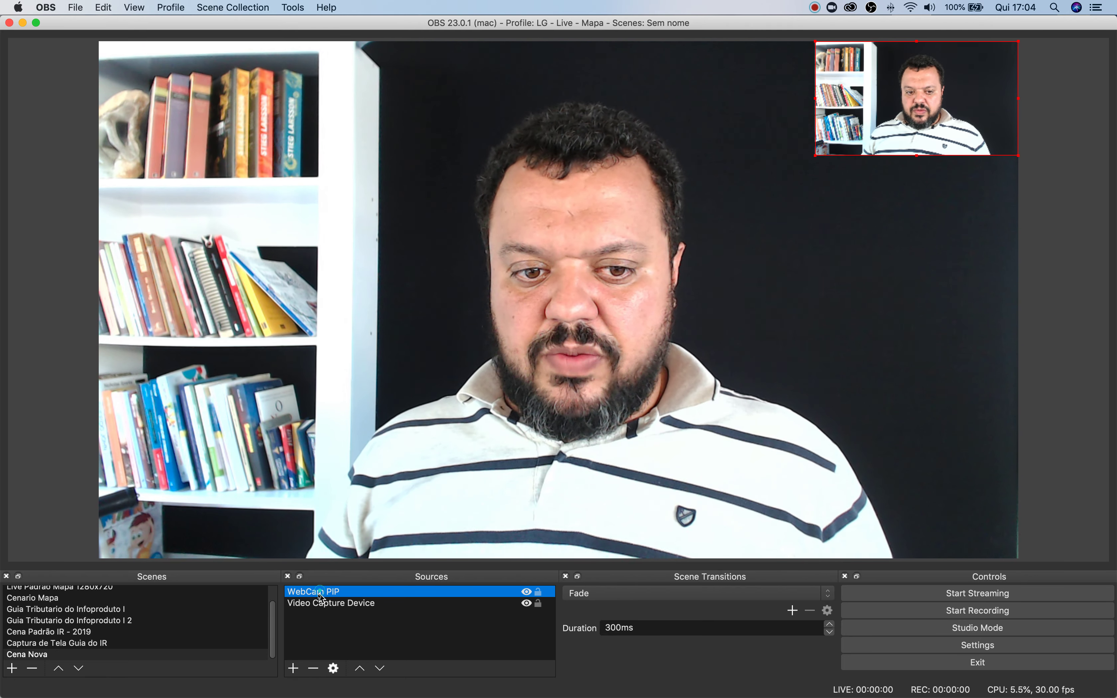
{"action": "mouse_move", "coordinate": [322, 596]}
{"action": "left_mouse_down"}
{"action": "mouse_move", "coordinate": [321, 625]}
{"action": "mouse_move", "coordinate": [332, 592]}
{"action": "left_mouse_up"}
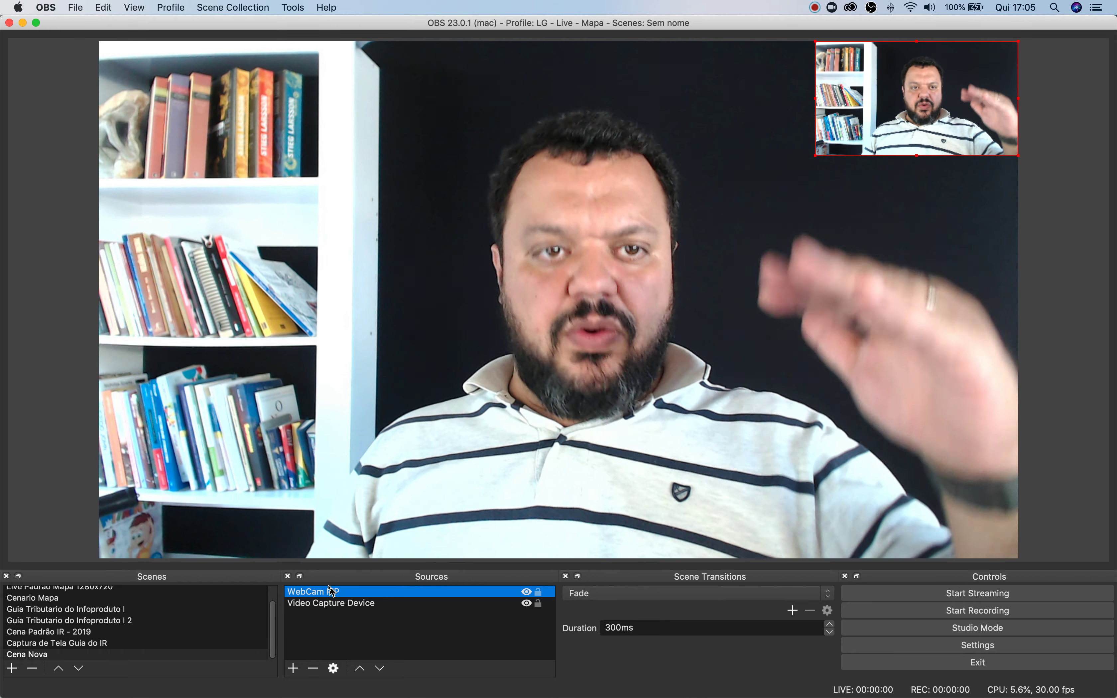
Transform the Imagem 2 source in the Cena Nova scene with Fit to screen.
{"action": "right_click", "coordinate": [941, 268]}
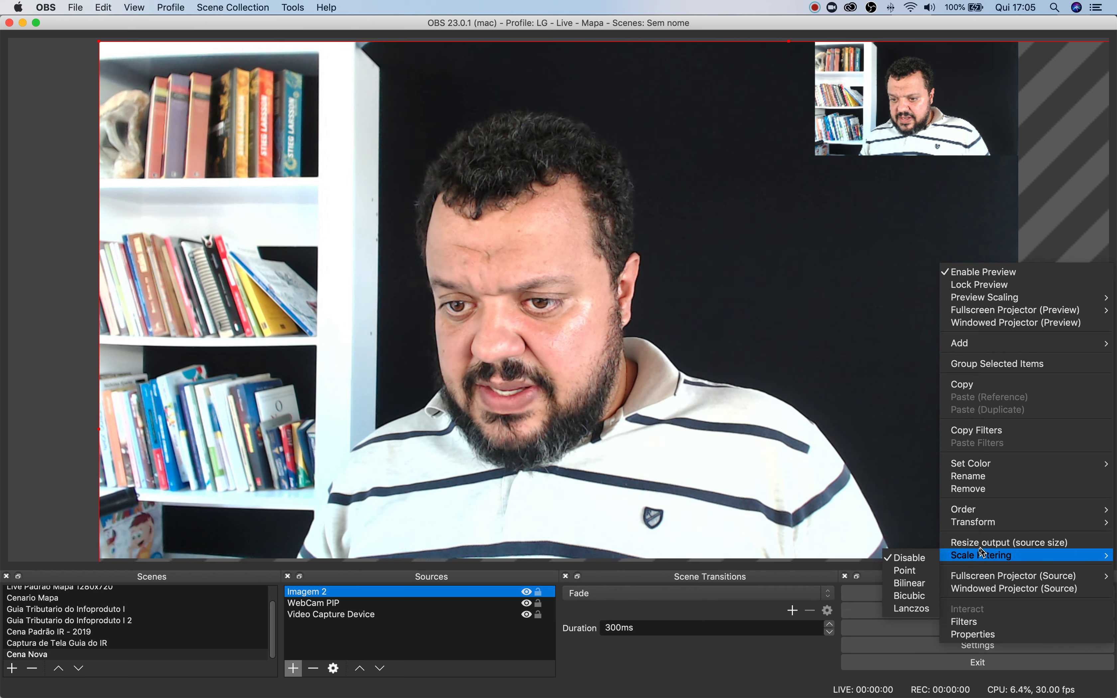
{"action": "mouse_move", "coordinate": [983, 577]}
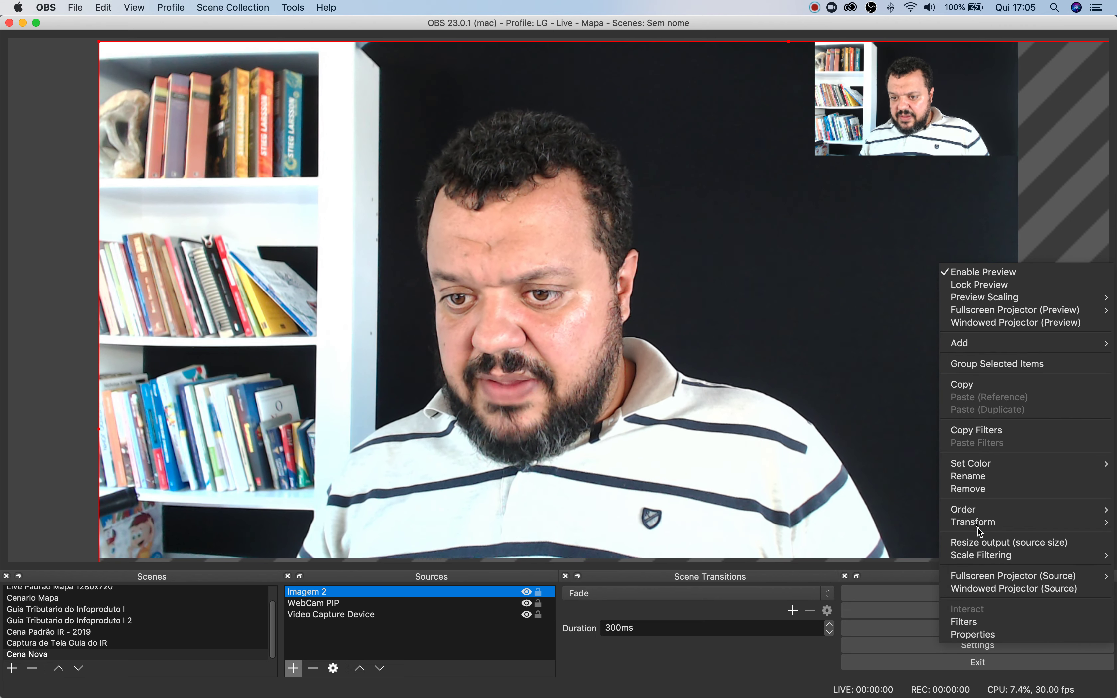
{"action": "mouse_move", "coordinate": [980, 524]}
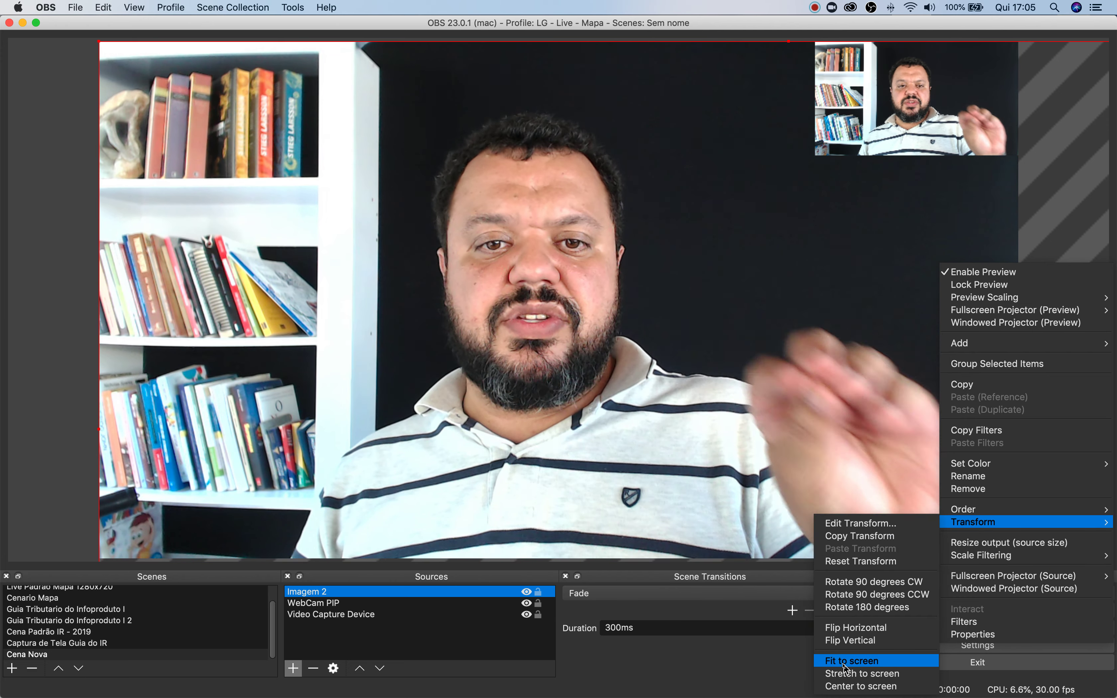
{"action": "left_click", "coordinate": [847, 661]}
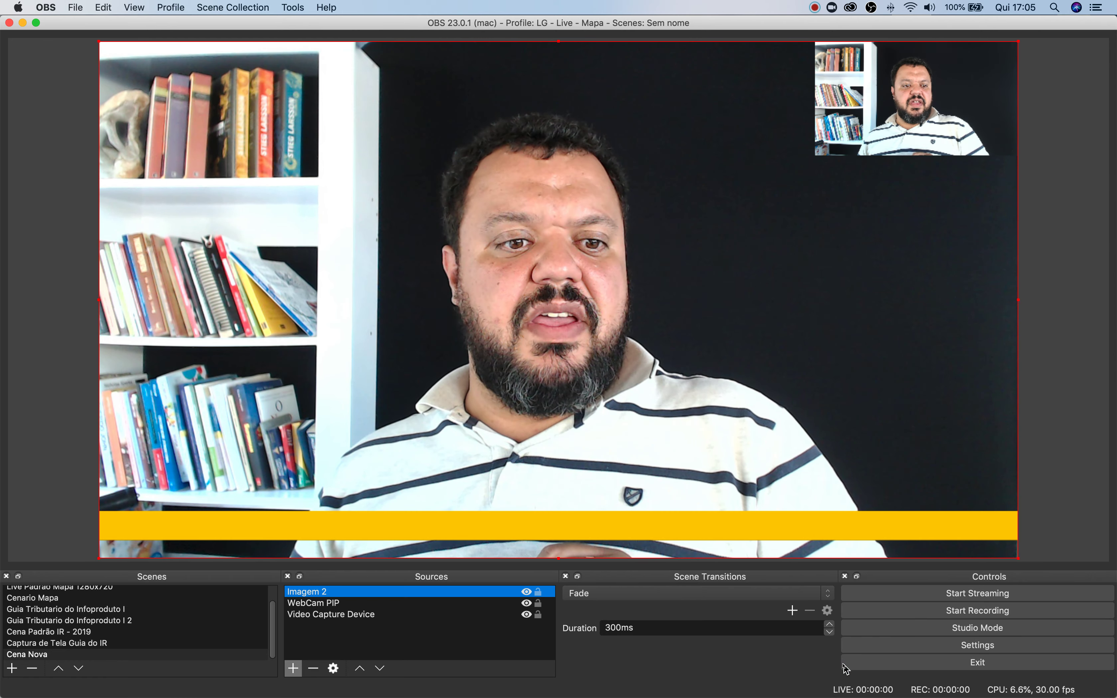